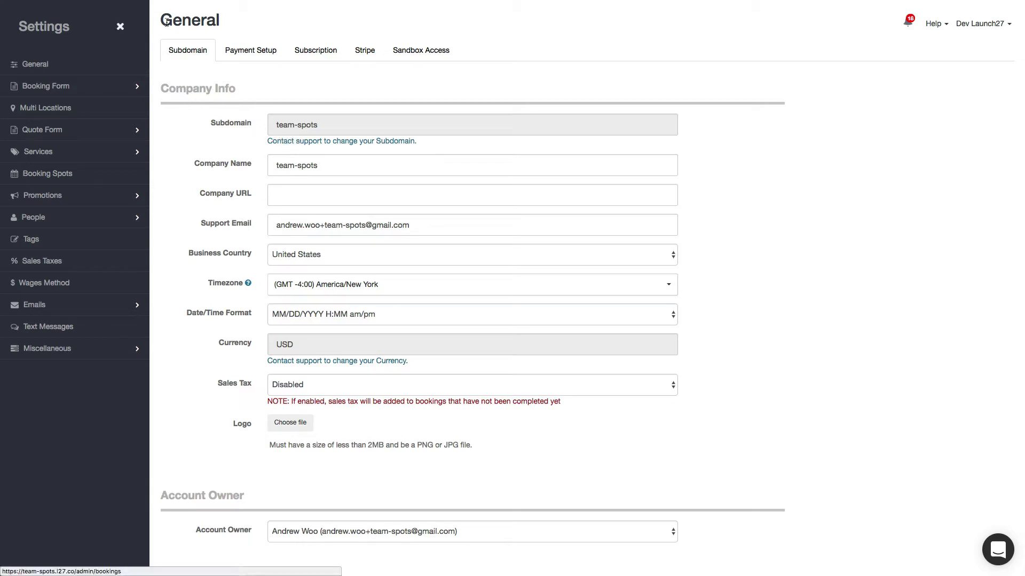
# Scroll through the settings and highlight the Schedule Availability Mode heading
pyautogui.scroll(-3, 180, 90)
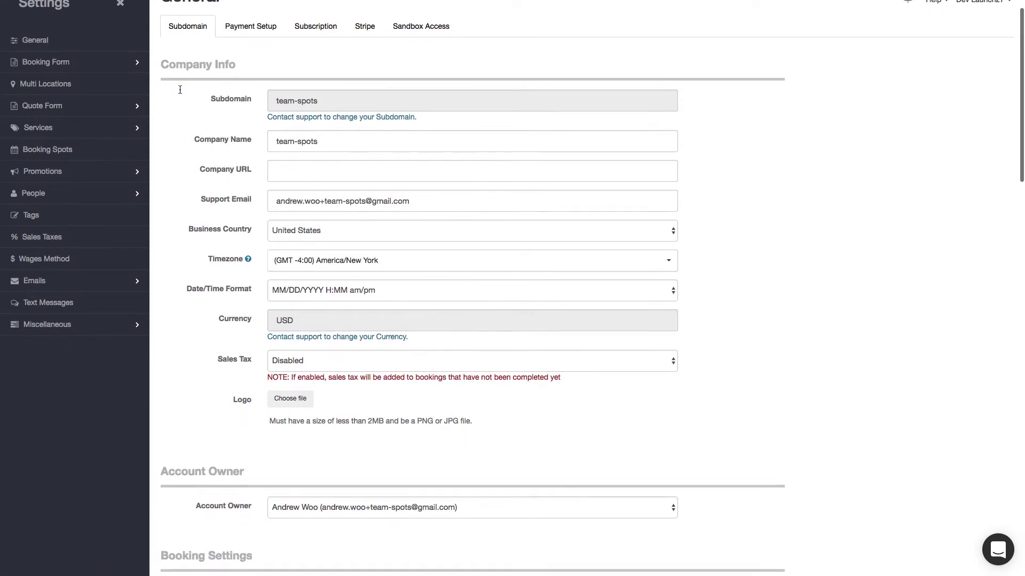
pyautogui.scroll(-20, 180, 89)
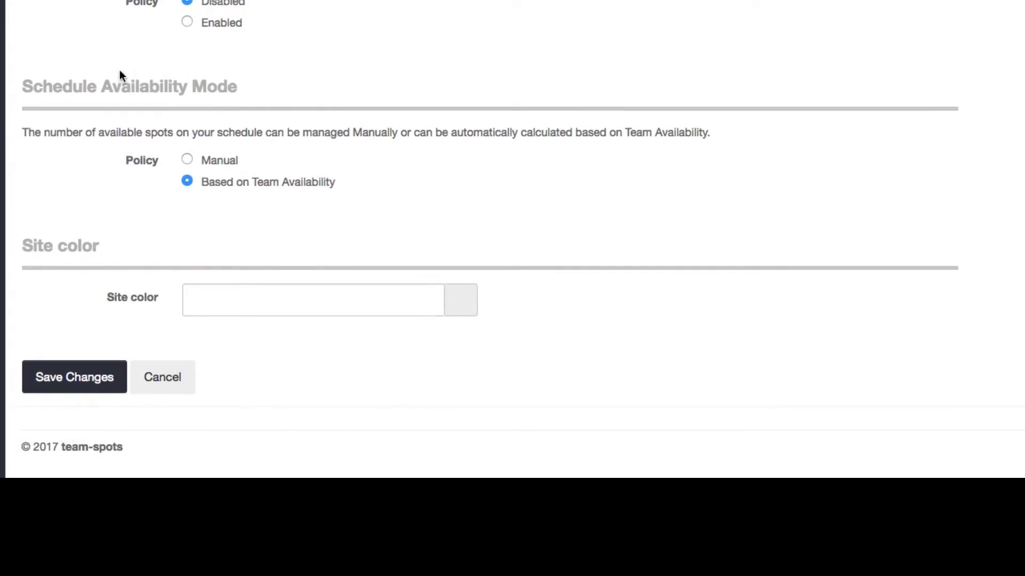
pyautogui.moveTo(19, 91); pyautogui.dragTo(233, 92)
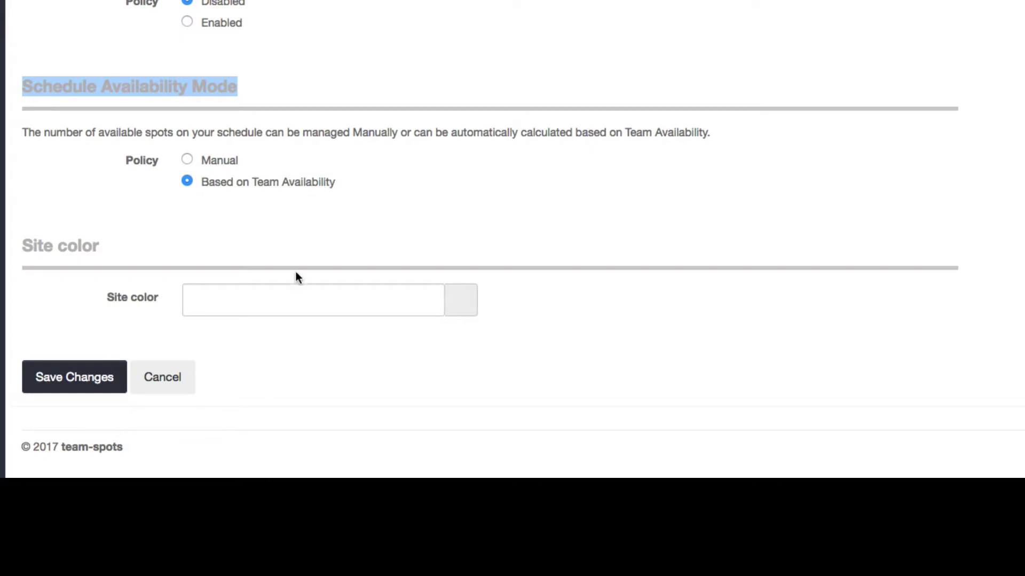
pyautogui.click(69, 311)
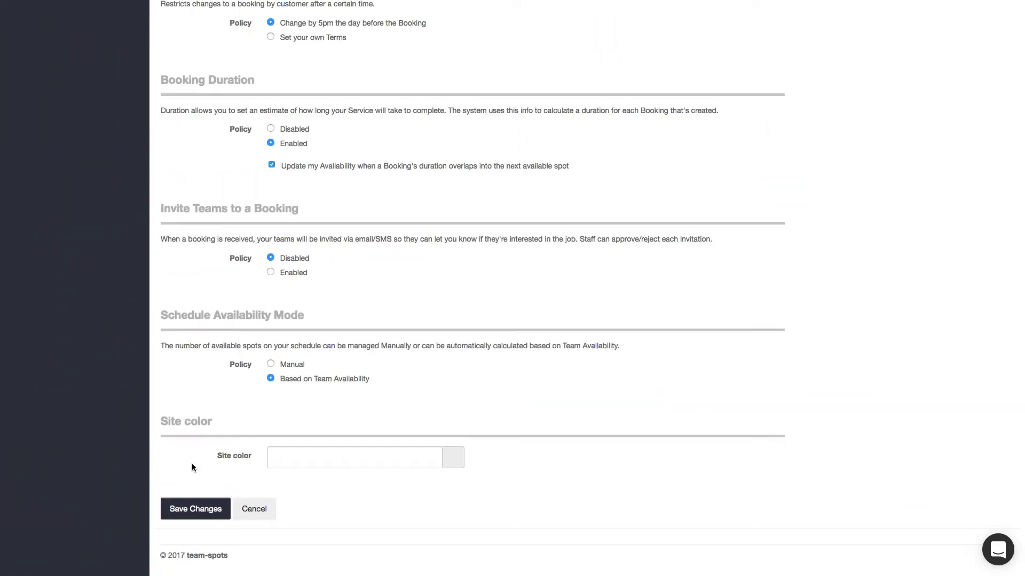
pyautogui.scroll(20, 191, 463)
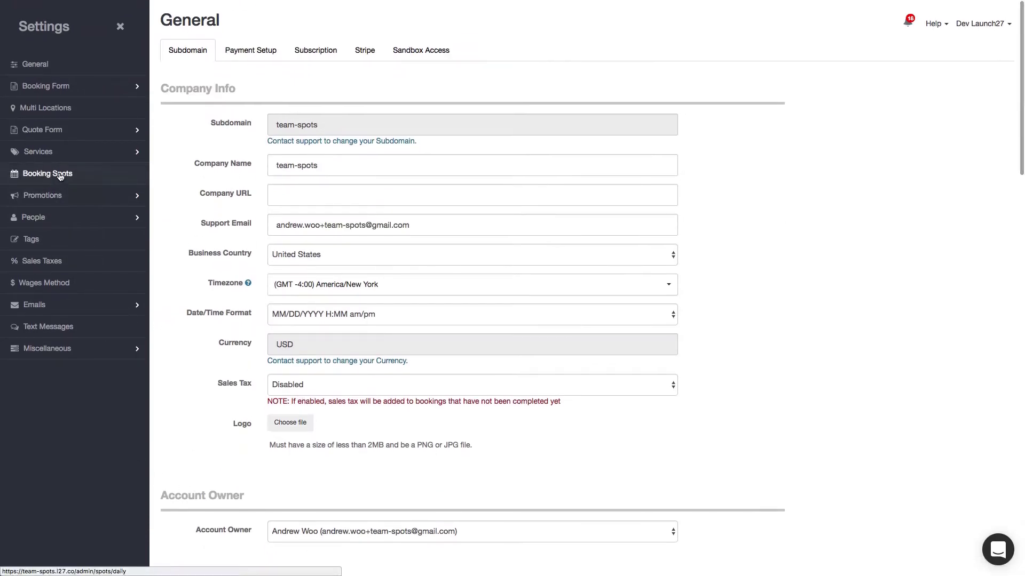
# Show Booking Spots settings and point out Friday's 2:30PM - 3:30PM time slot
pyautogui.click(60, 177)
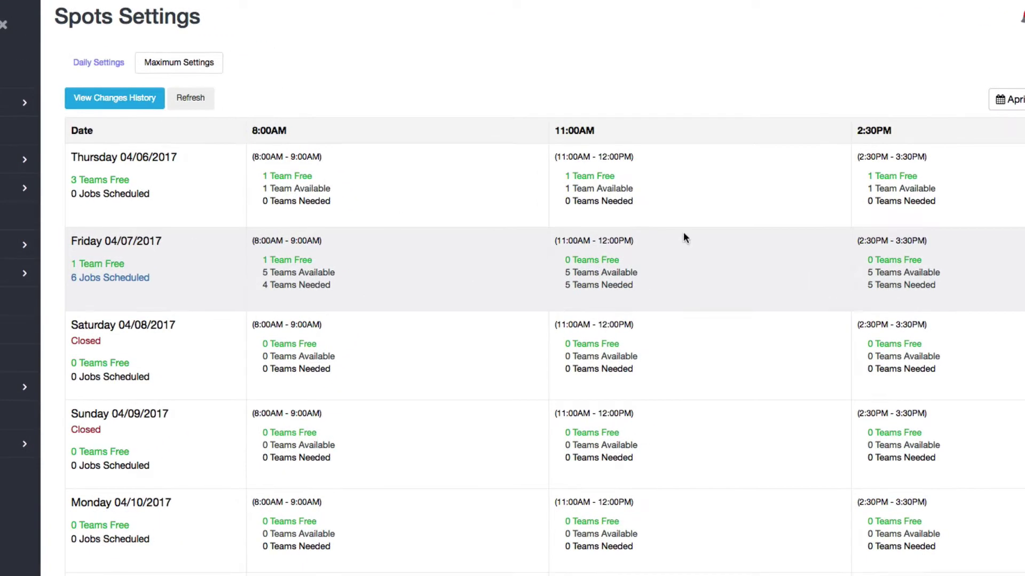
pyautogui.moveTo(857, 241); pyautogui.dragTo(923, 241)
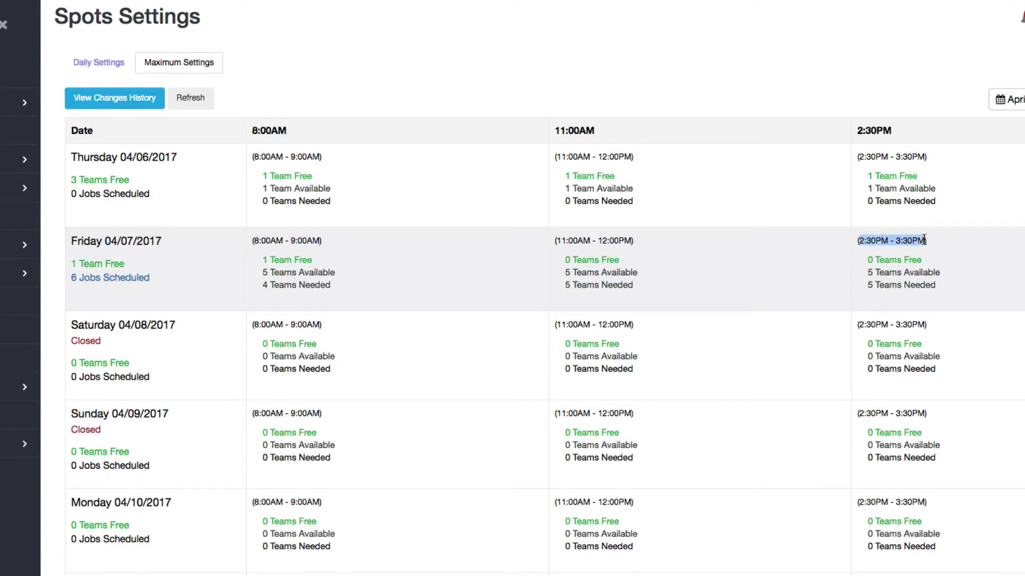
pyautogui.click(924, 241)
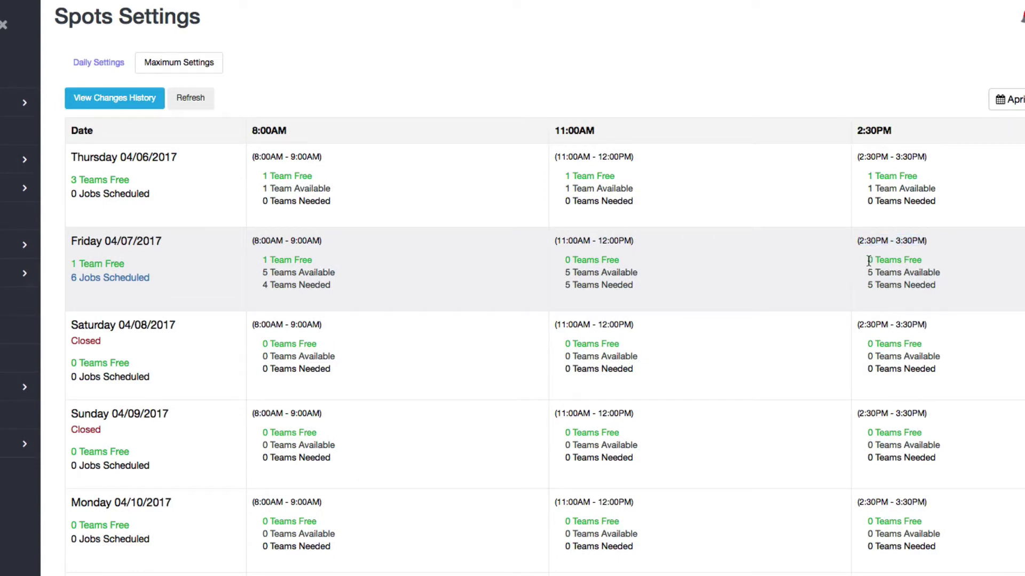
# View the 5 teams available for Friday 04/07 2:30PM - 3:30PM
pyautogui.click(935, 277)
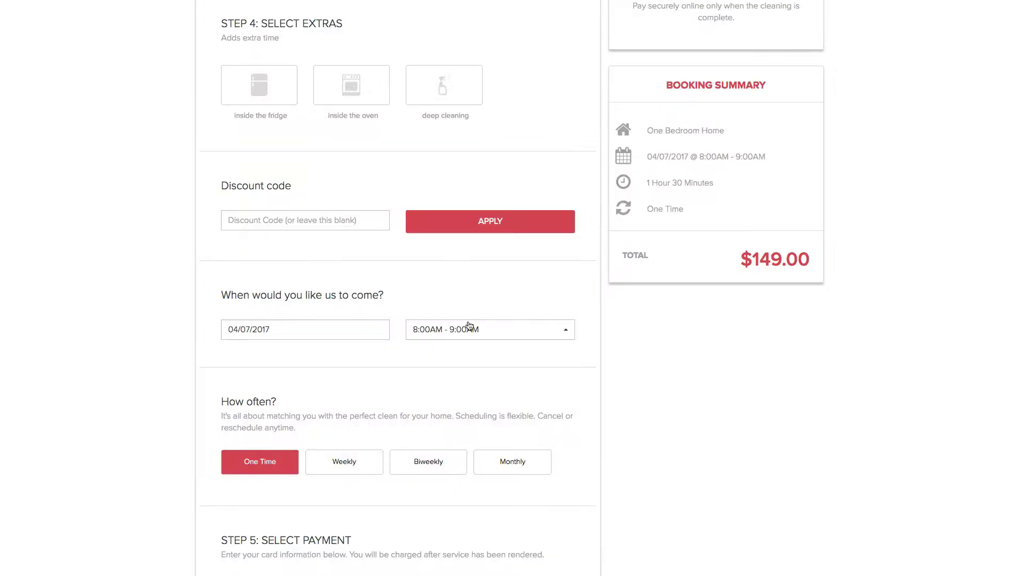
pyautogui.click(465, 328)
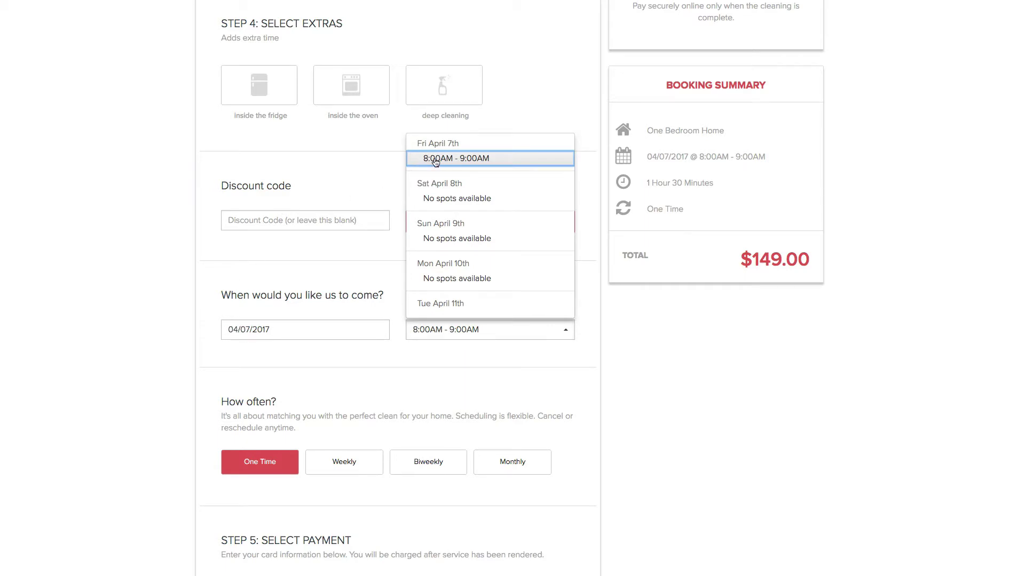
# Make Batman available for Friday 2:30PM - 3:30PM and save the team availability
pyautogui.click(372, 172)
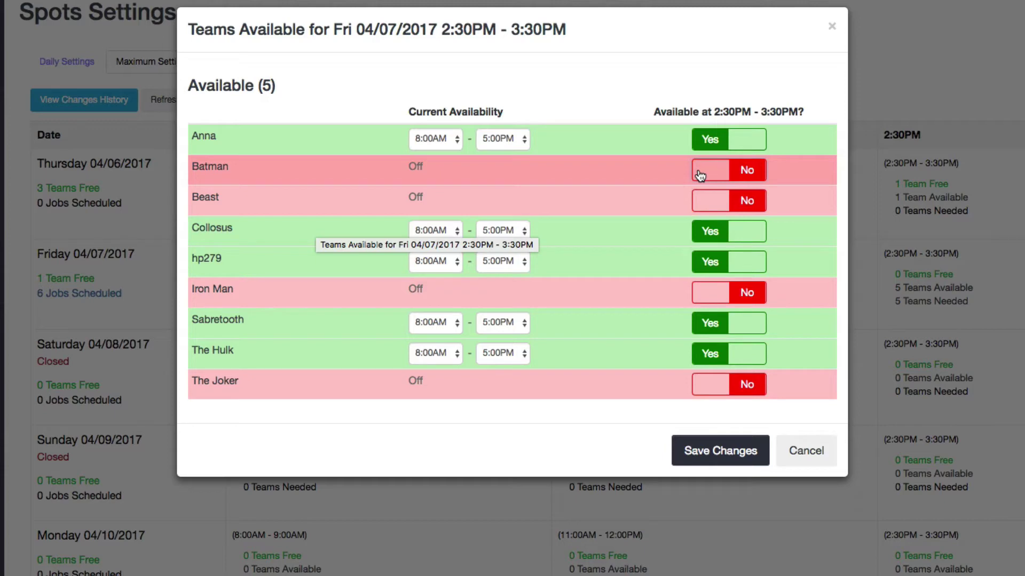
pyautogui.click(700, 175)
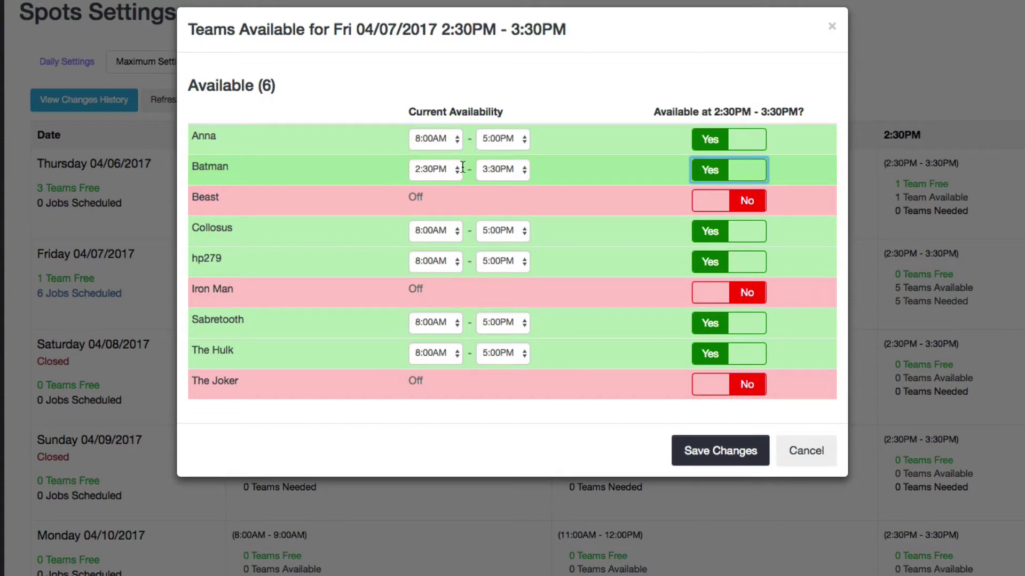
pyautogui.click(714, 451)
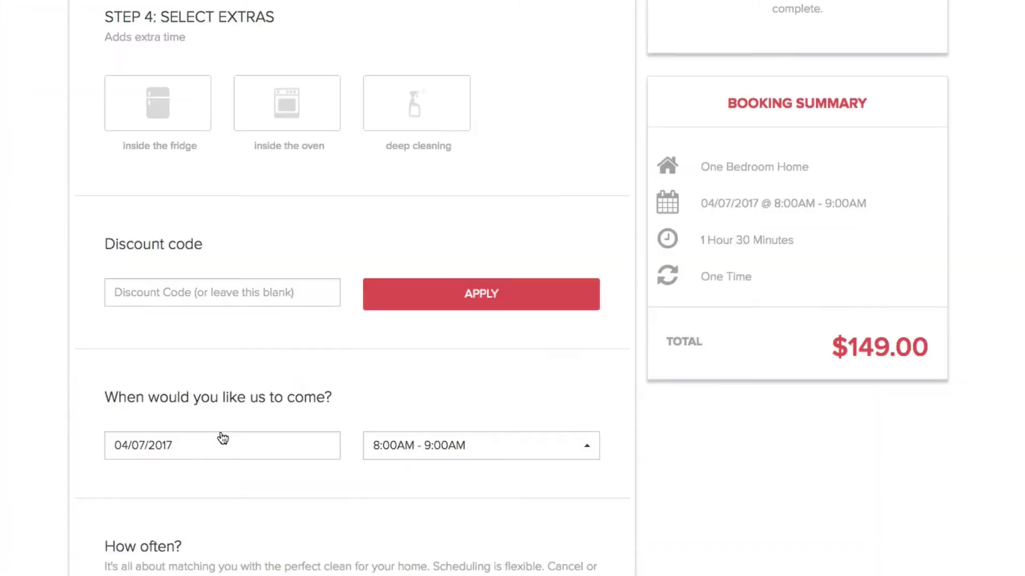
# Set the booking's service date to April 7 and list its available time slots
pyautogui.click(213, 454)
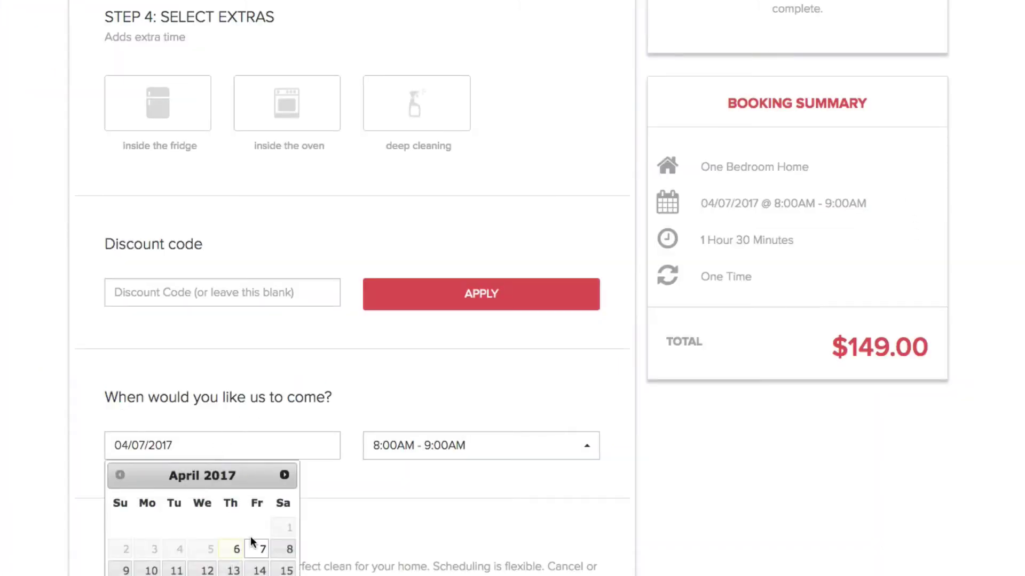
pyautogui.click(237, 550)
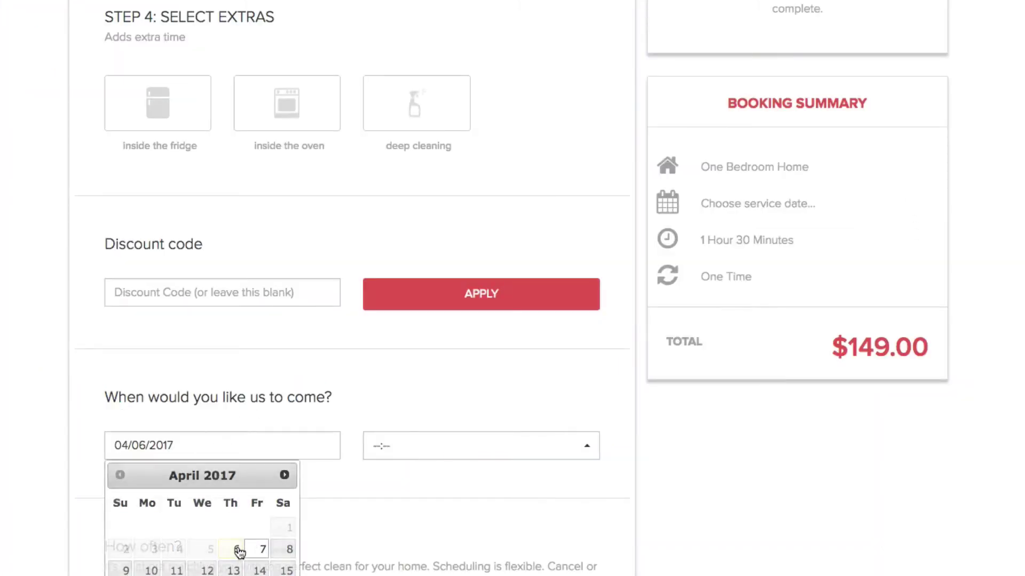
pyautogui.click(274, 451)
pyautogui.click(259, 550)
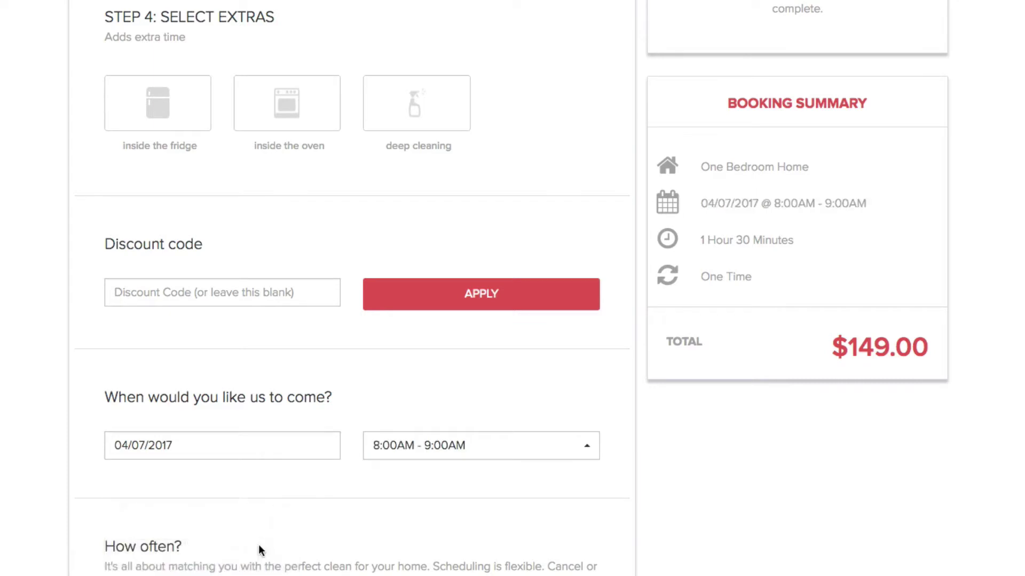
pyautogui.click(411, 453)
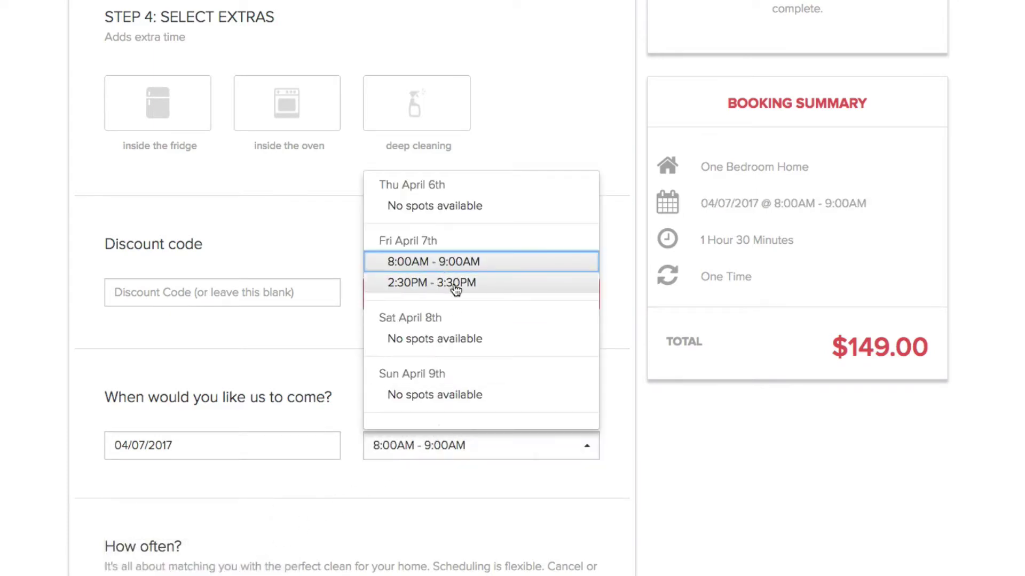
# Book the 2:30PM - 3:30PM time slot on the April 7 booking form
pyautogui.click(410, 285)
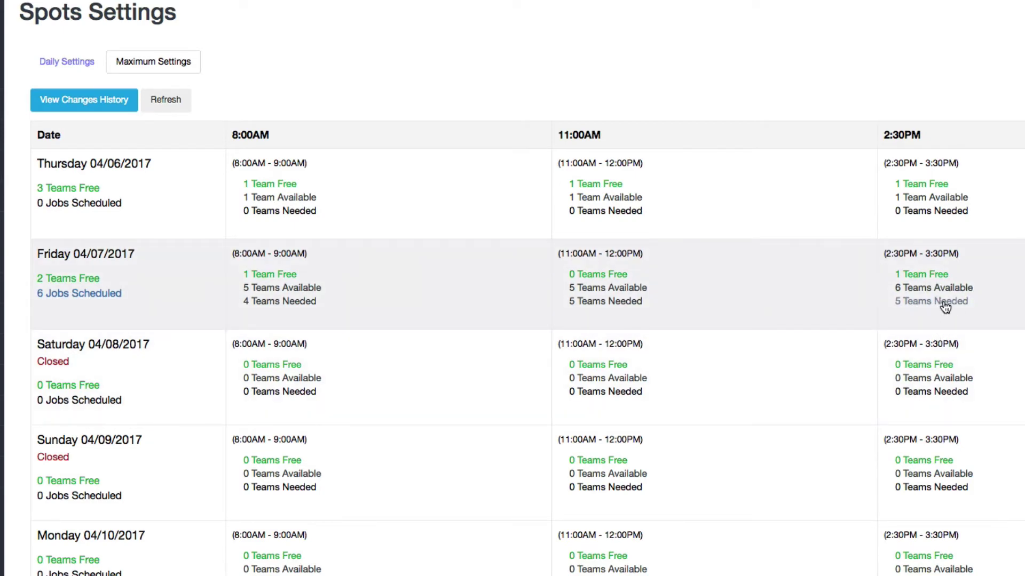
# Review the 5 jobs scheduled for Friday at 2:30PM, then close the list
pyautogui.click(935, 302)
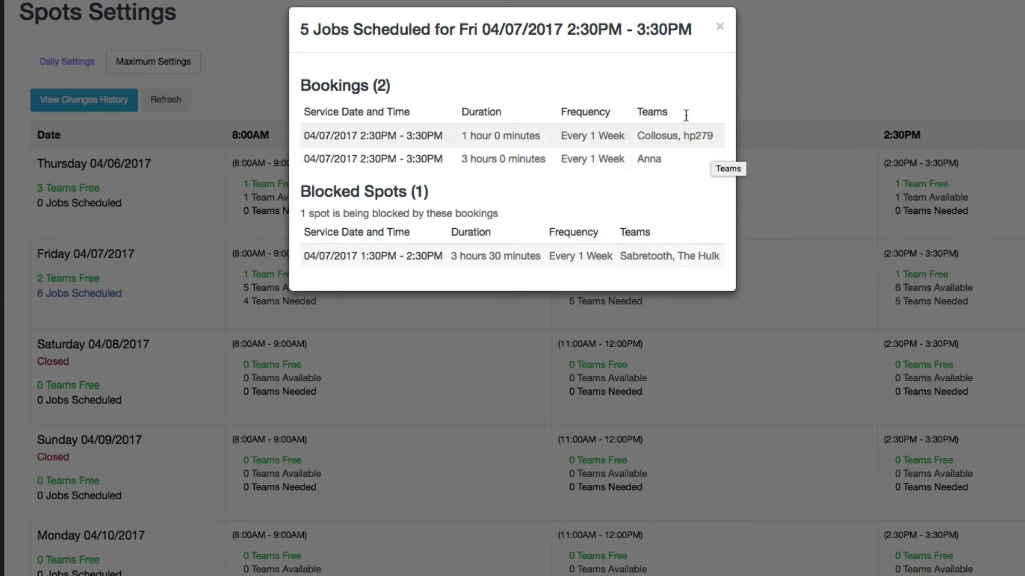
pyautogui.click(719, 26)
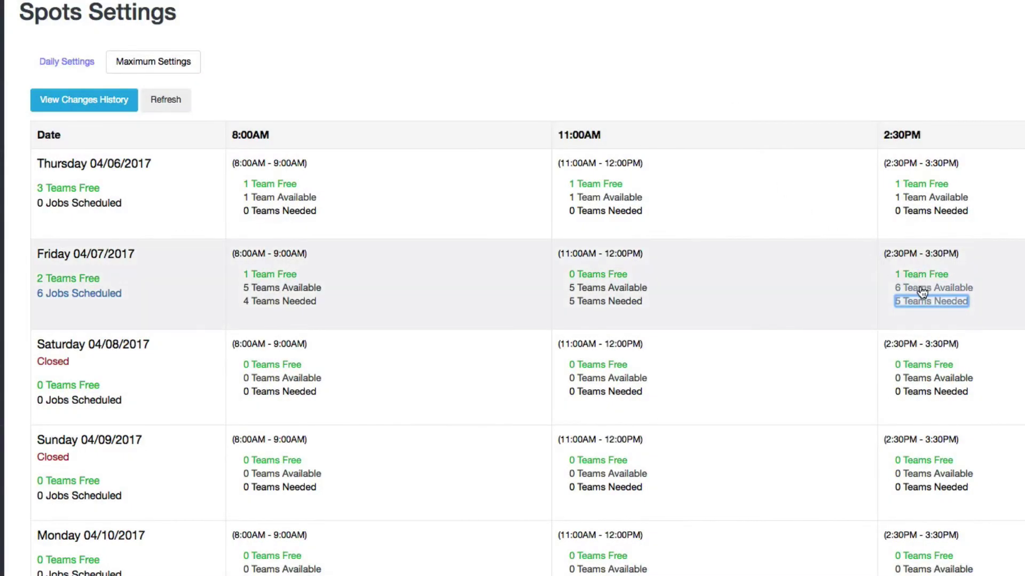
# Check the teams available Friday at 2:30PM and cancel without changes
pyautogui.click(922, 292)
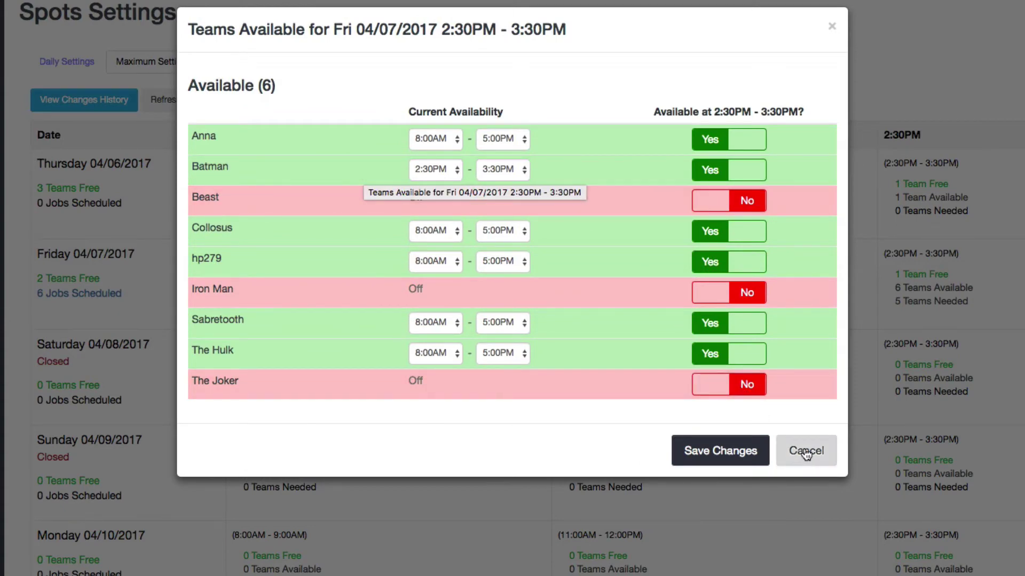
pyautogui.click(806, 453)
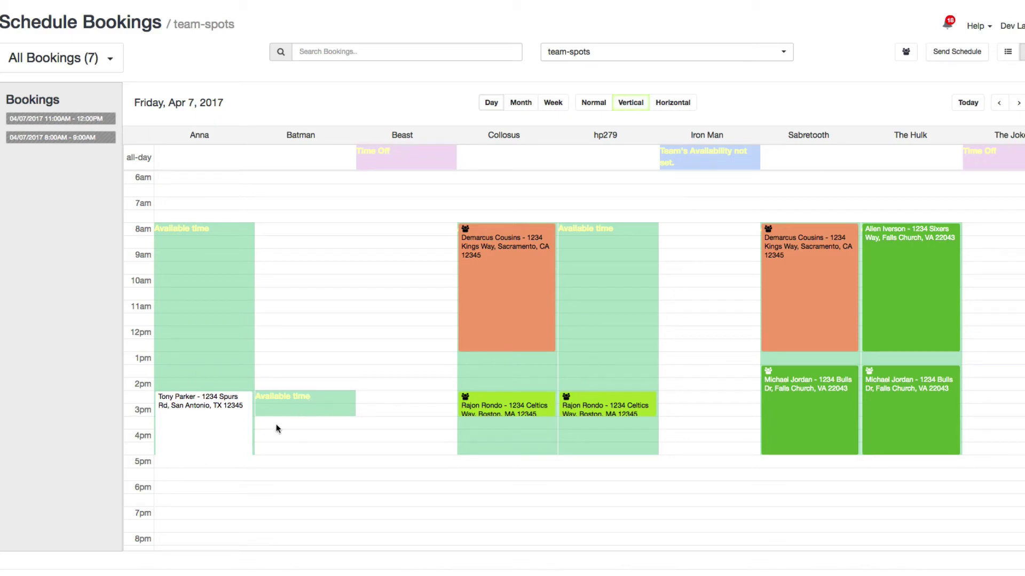
# Locate Friday's 2:30PM booking in the first team's day-calendar column
pyautogui.moveTo(237, 405)
# Assign Batman to Friday's 2:30PM booking at 1 hrs and 20 /hr alongside Anna
pyautogui.click(208, 427)
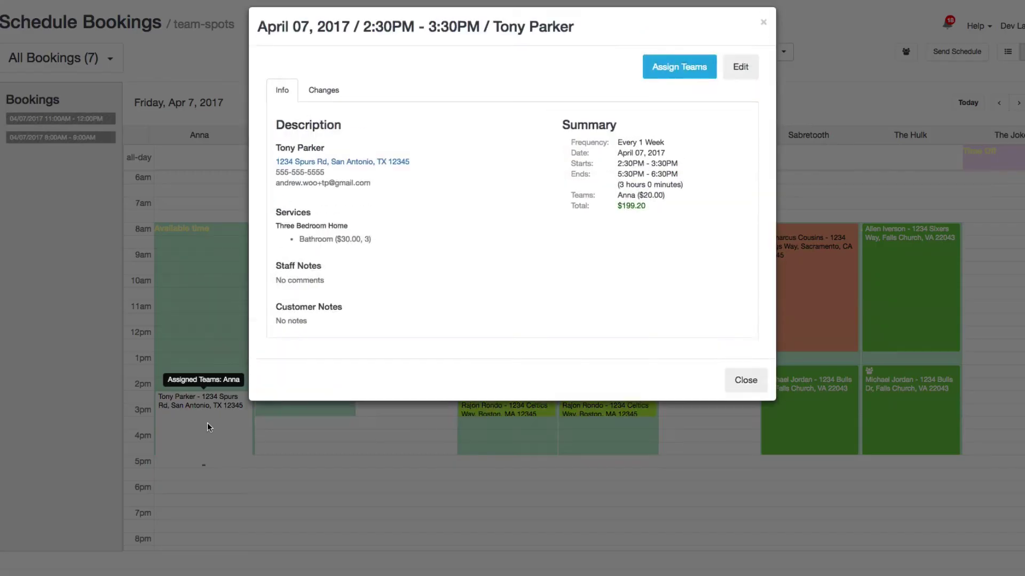
pyautogui.click(661, 80)
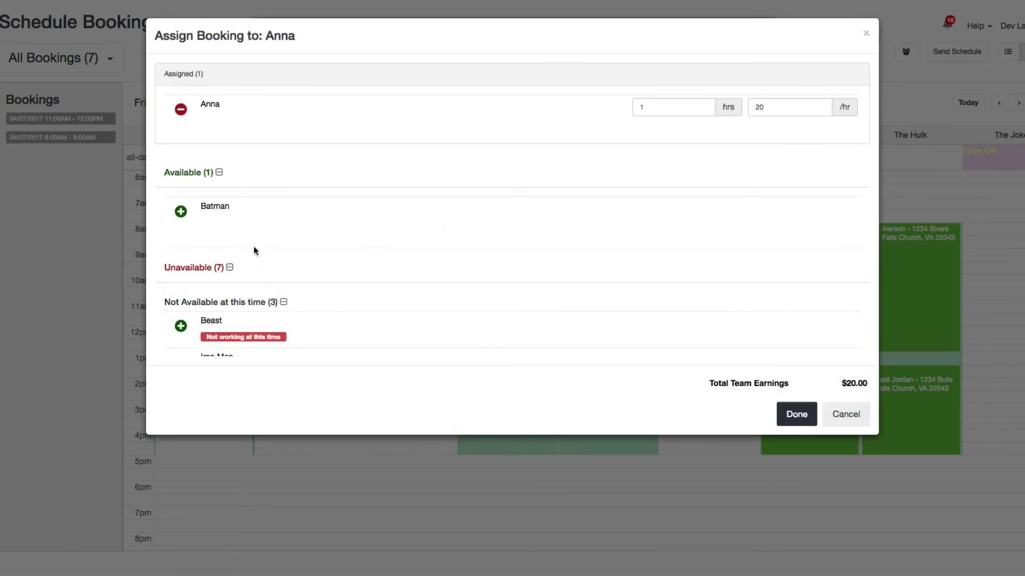
pyautogui.click(181, 211)
pyautogui.click(653, 130)
pyautogui.write('1')
pyautogui.click(810, 137)
pyautogui.write('20')
pyautogui.click(790, 418)
pyautogui.click(746, 431)
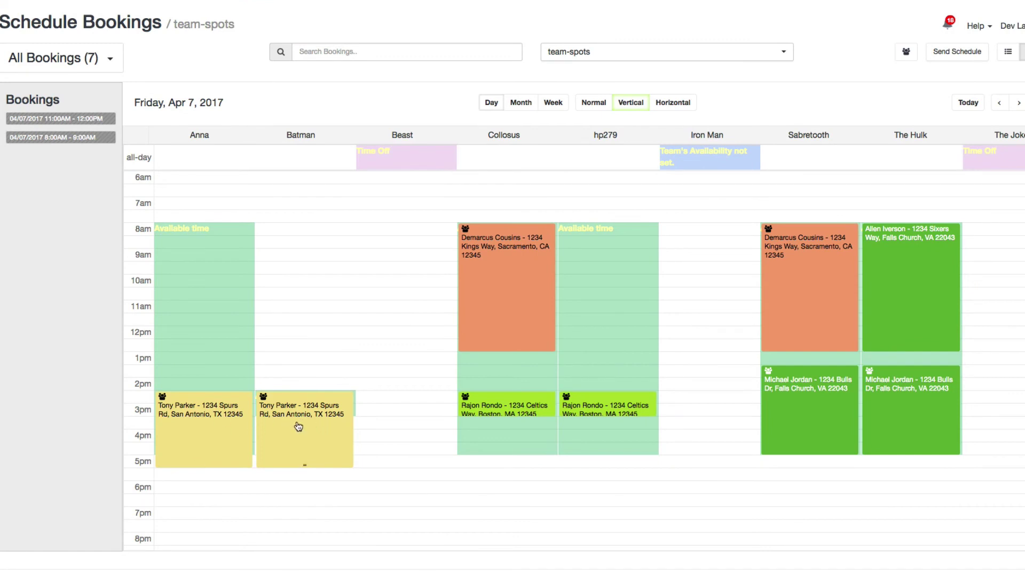
# Refresh spot counts and review Friday 2:30PM's scheduled jobs, now 0 free and 6 needed
pyautogui.moveTo(296, 416)
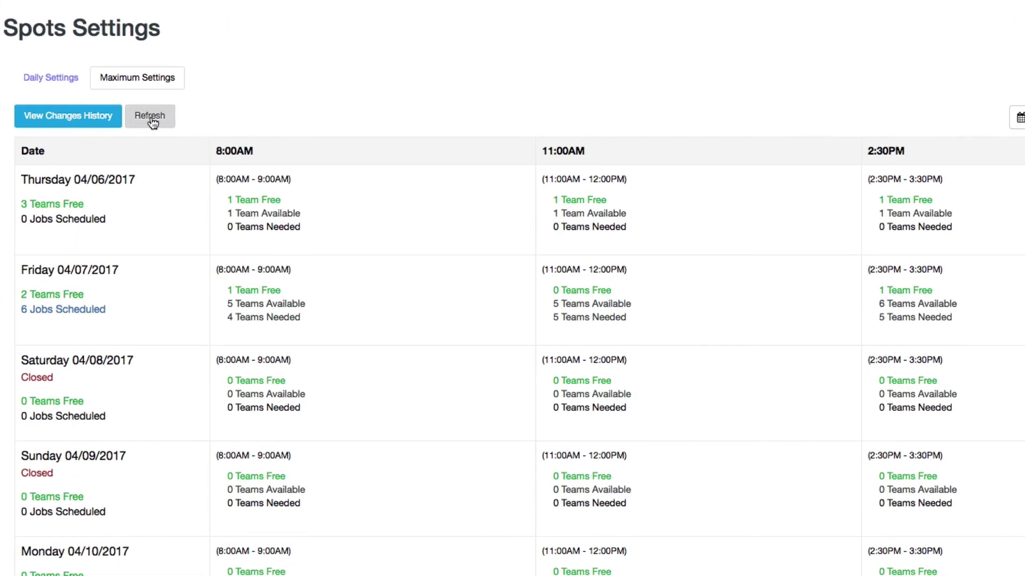
pyautogui.click(138, 123)
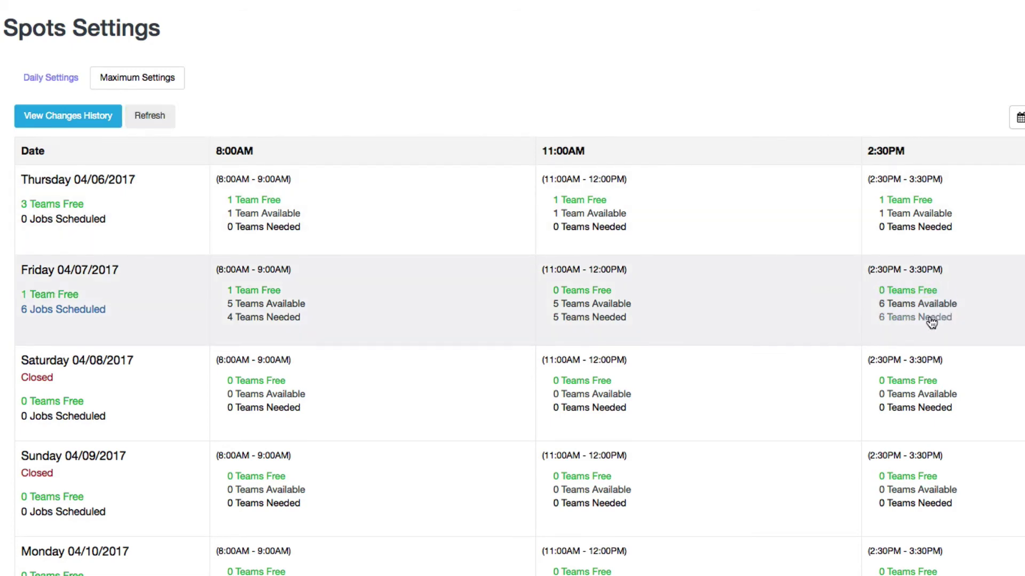
pyautogui.click(907, 317)
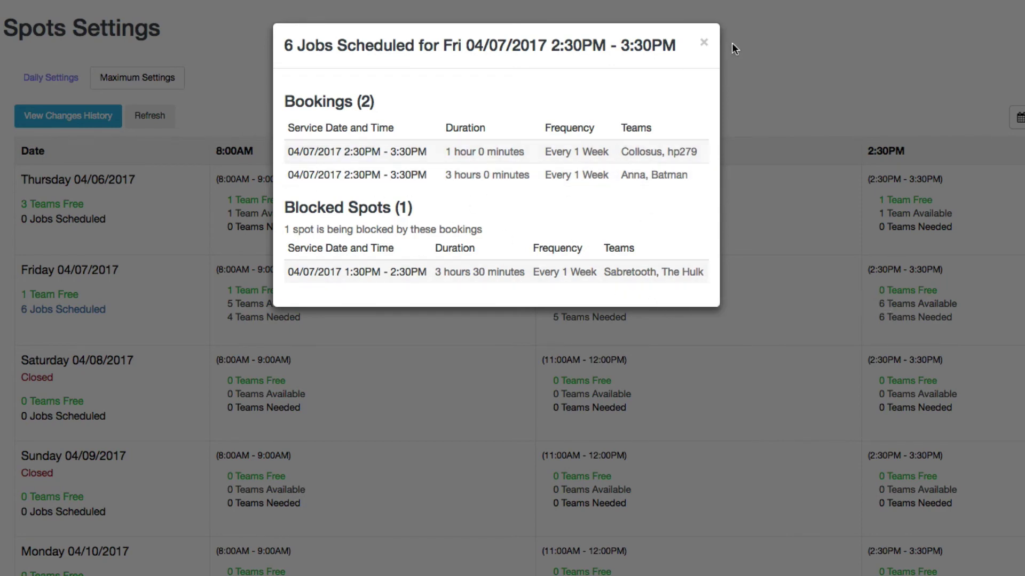
pyautogui.click(703, 43)
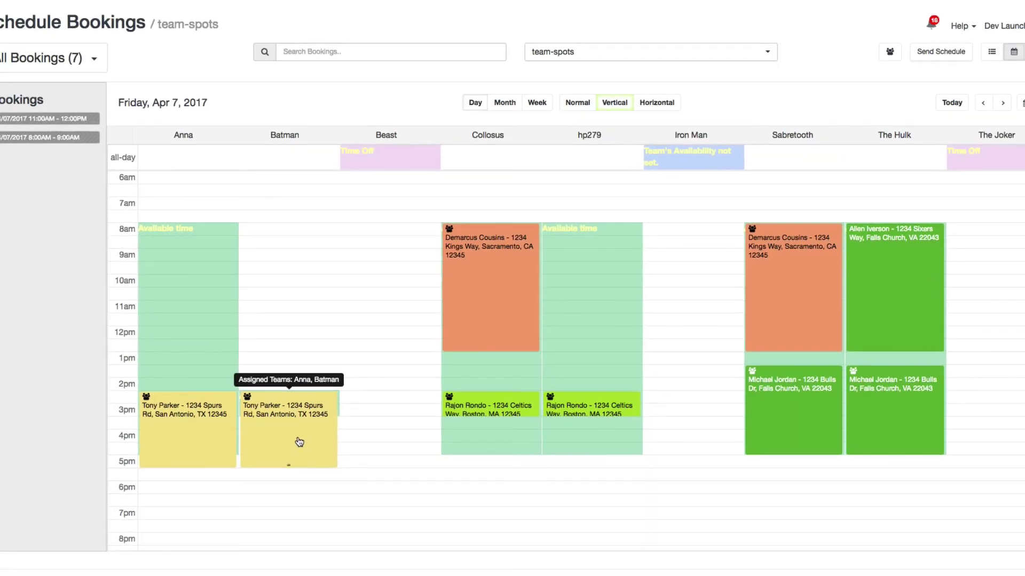
# Remove Batman from the Friday 2:30 PM booking's assigned teams, leaving only Anna
pyautogui.click(299, 442)
pyautogui.click(689, 84)
pyautogui.click(166, 141)
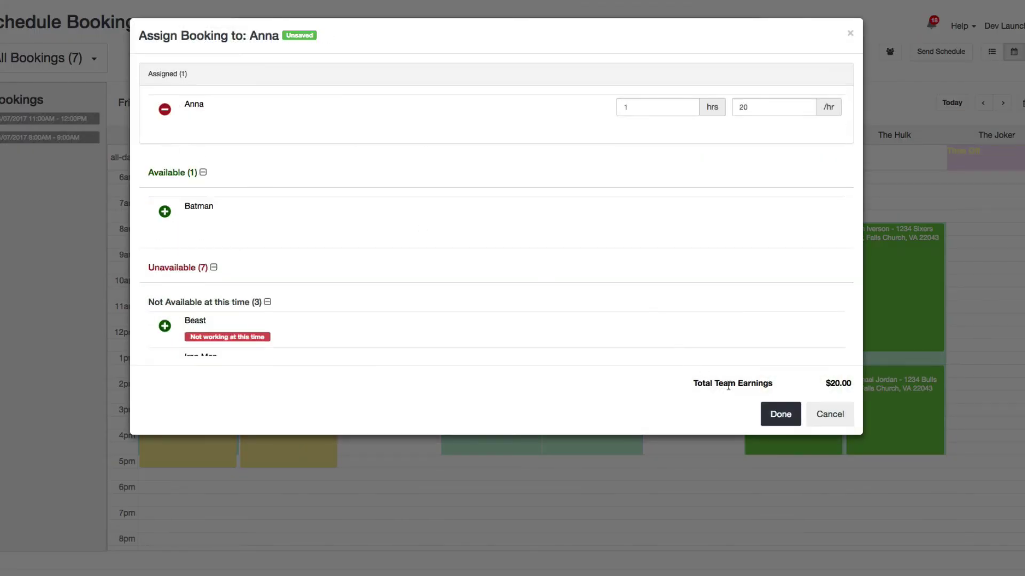
pyautogui.click(769, 416)
pyautogui.click(725, 427)
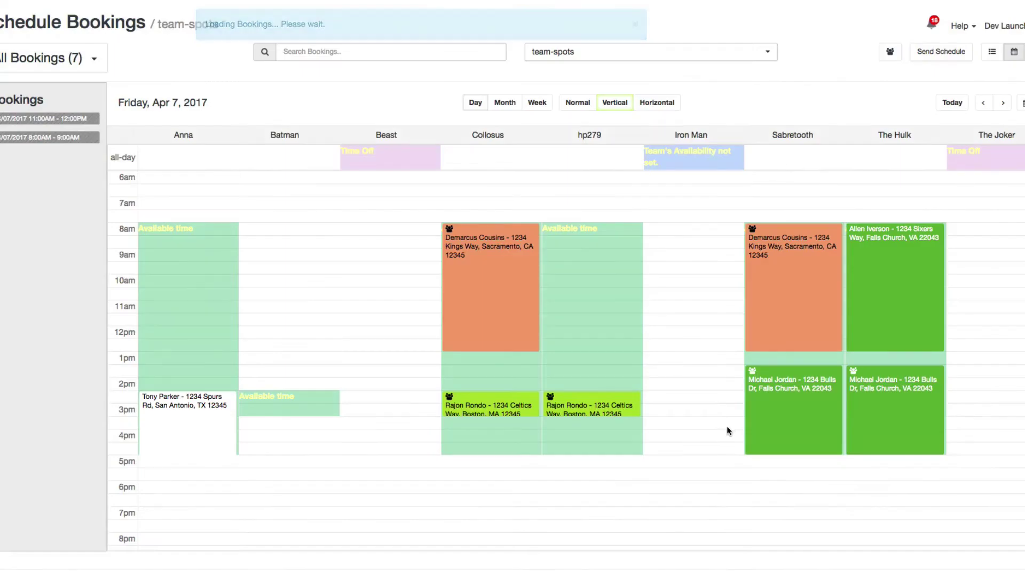